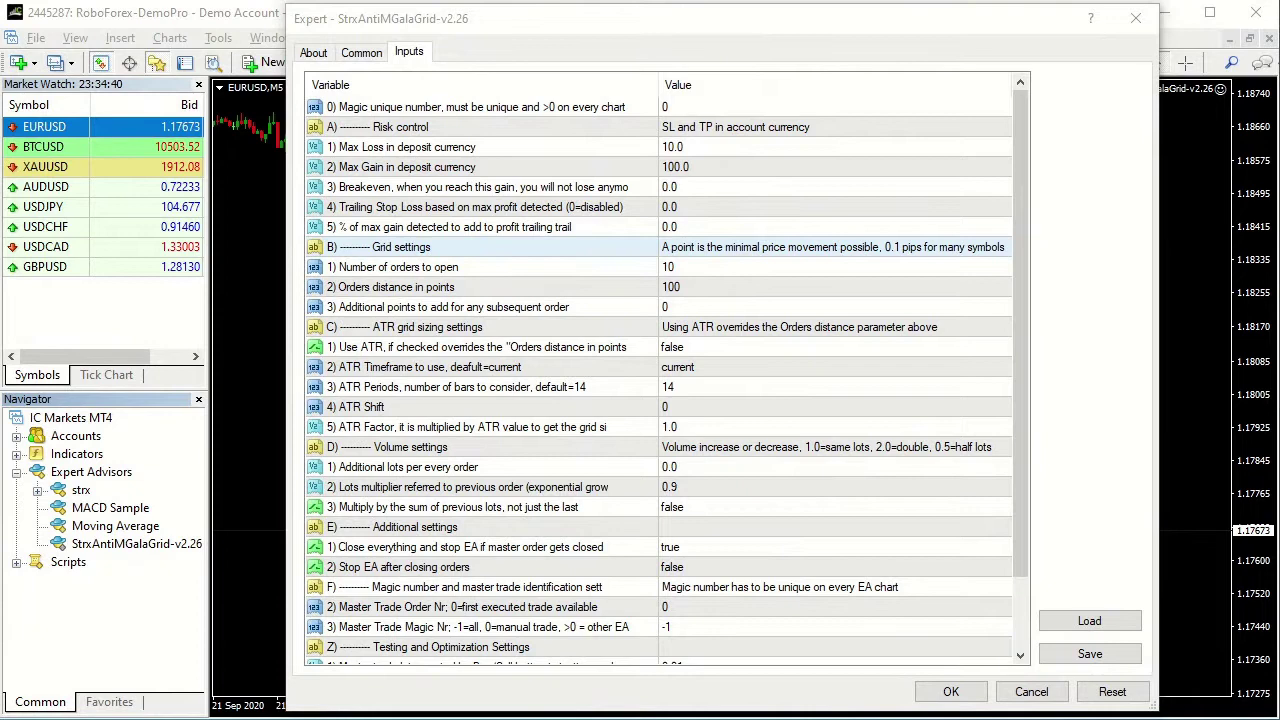
Review the grid settings group in the StrxAntiMGalaGrid Inputs tab
click(640, 250)
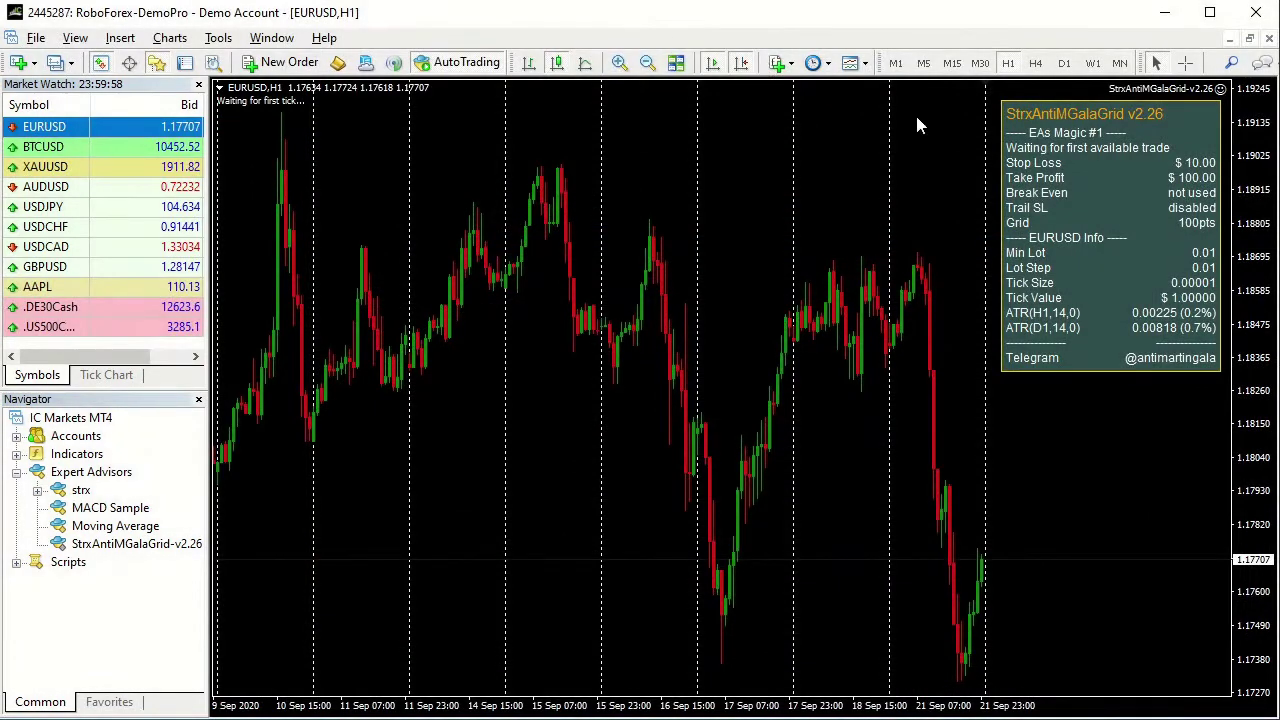
Measure the rise from the chart low, then from the last daily candle to the earlier high, with the crosshair
click(1188, 66)
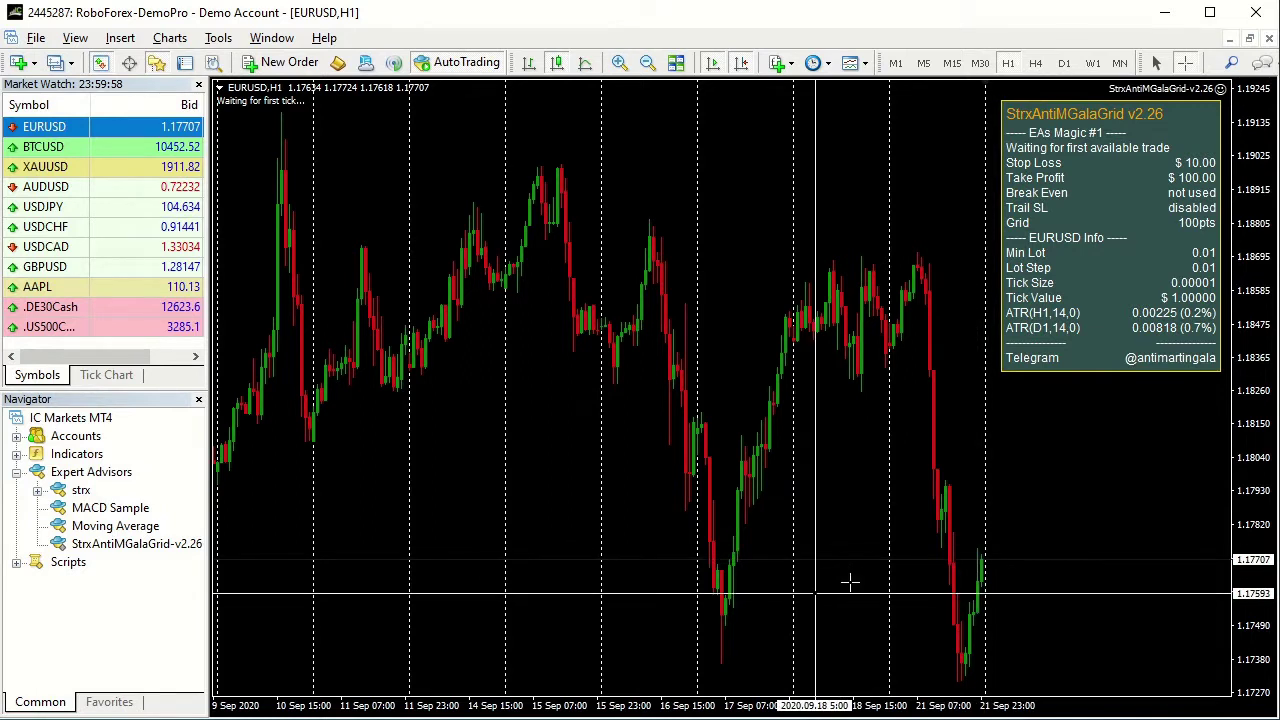
drag(723, 660, 910, 249)
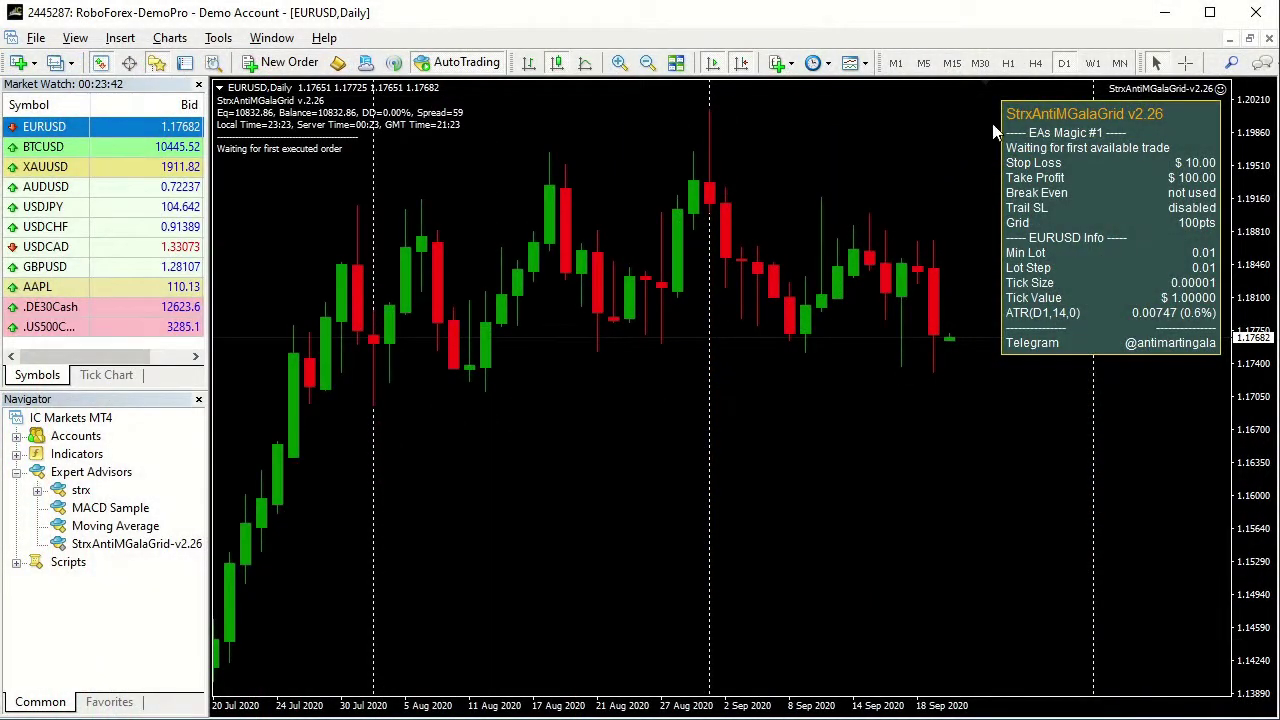
click(1185, 62)
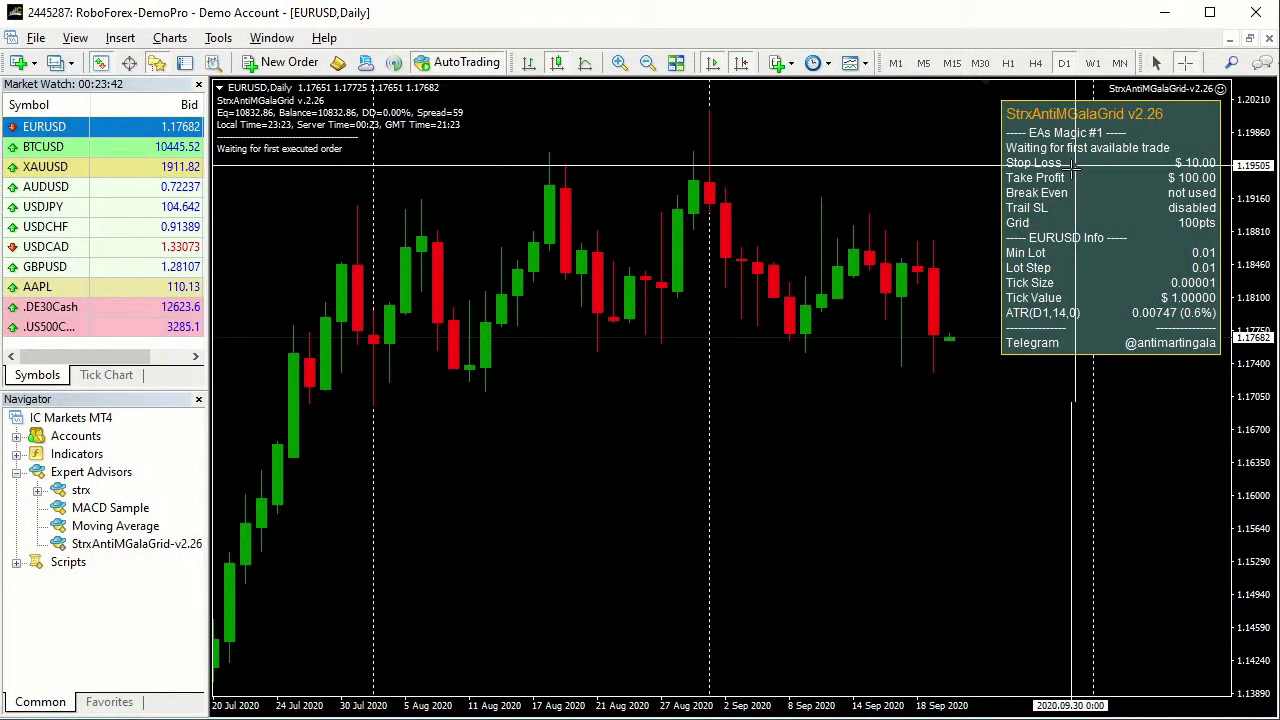
mouse_move(955, 337)
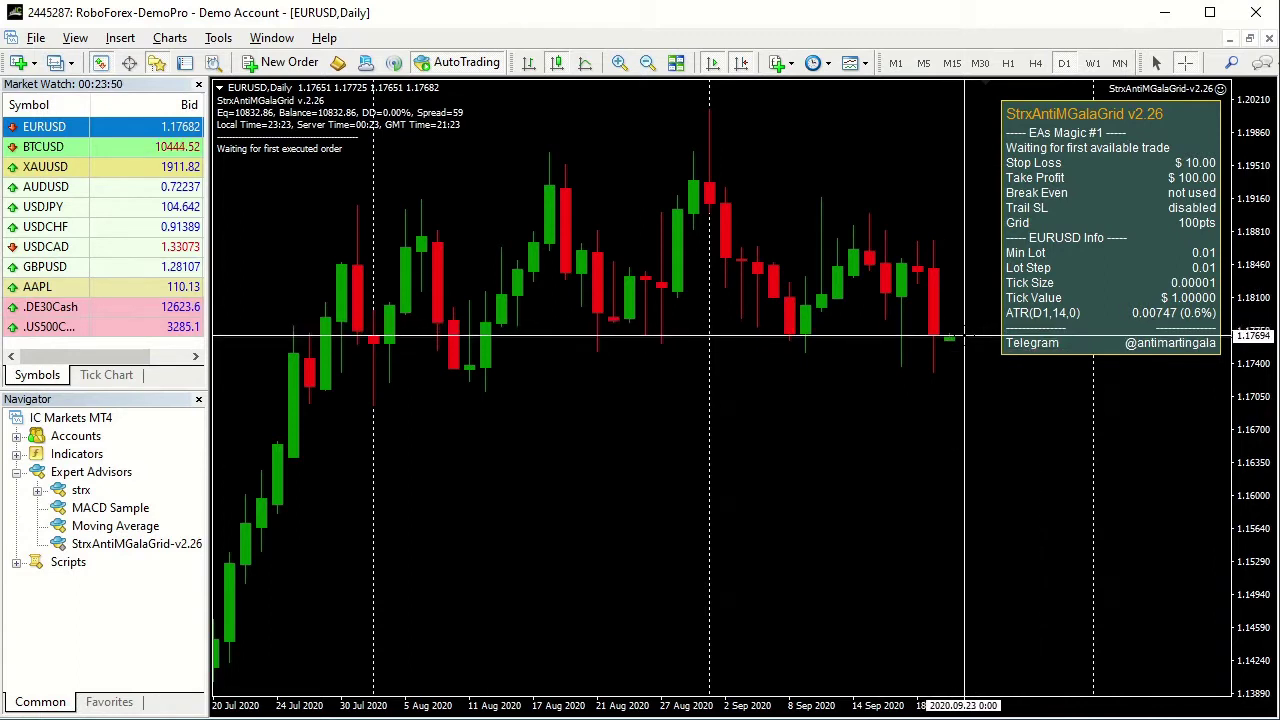
drag(964, 334, 716, 105)
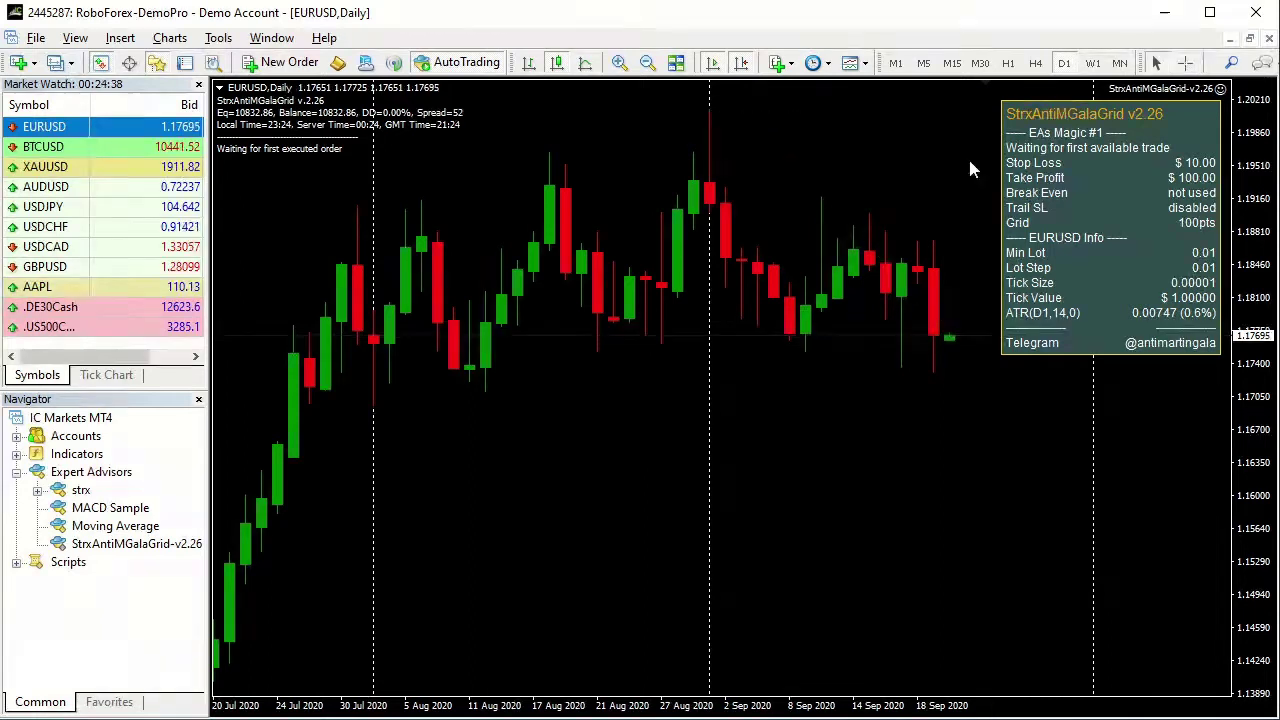
Change the EA's 'Orders distance in points' input to 200 and apply it
click(1221, 89)
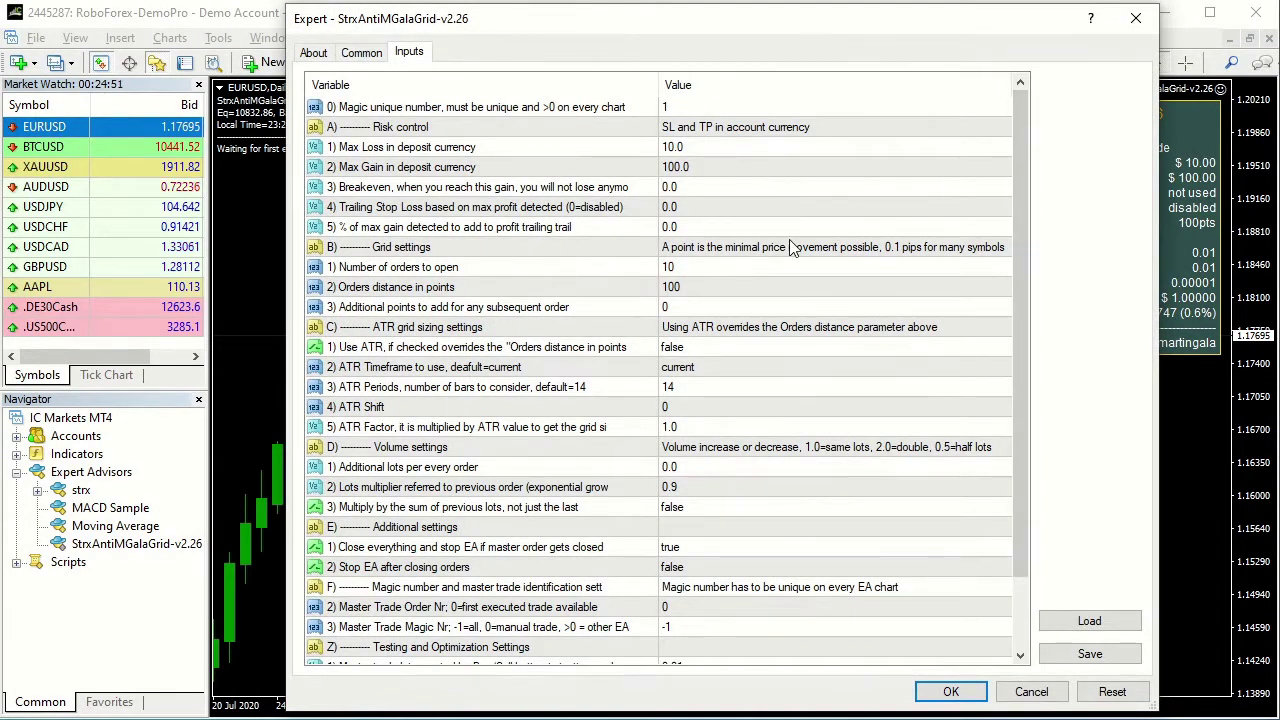
double_click(698, 286)
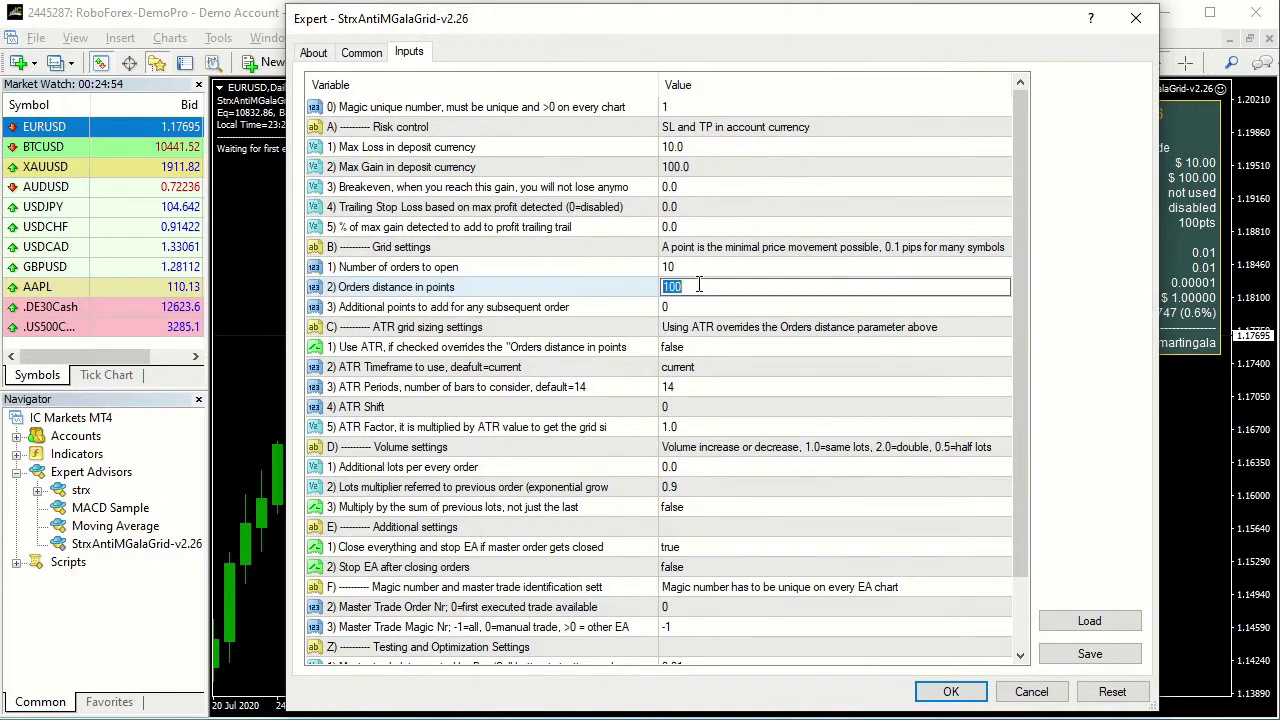
text(200)
key(Return)
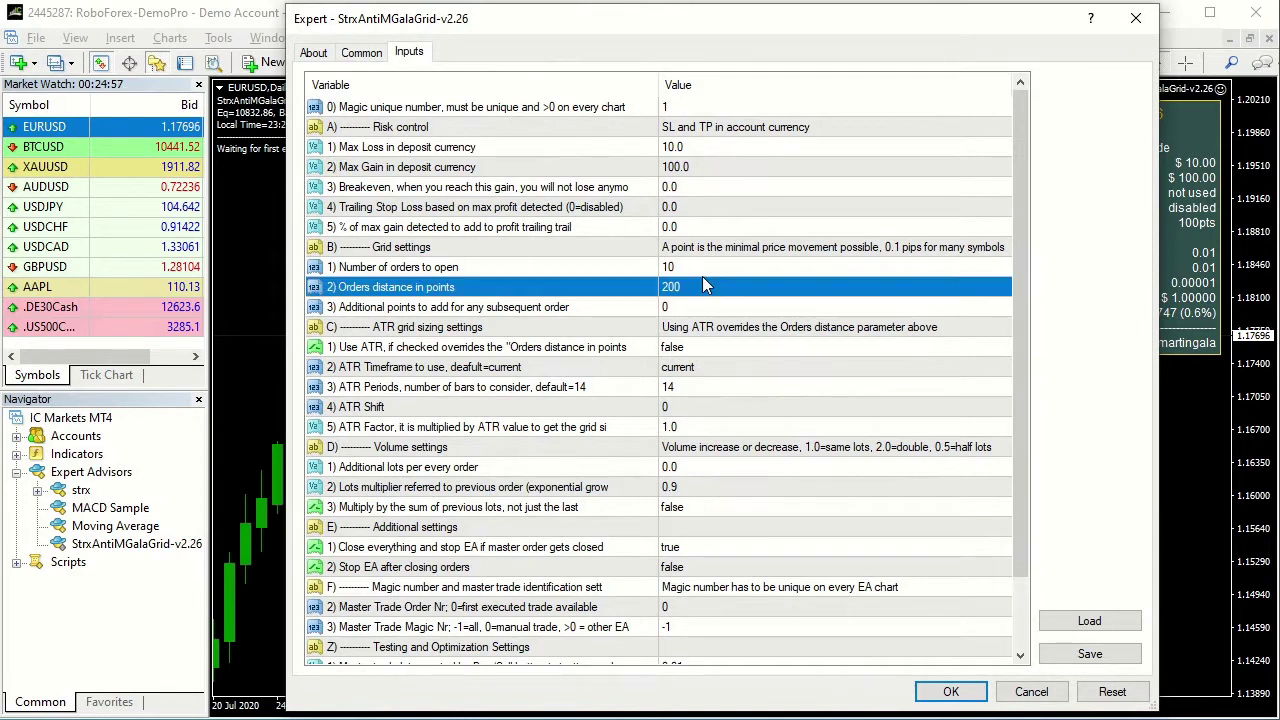
click(946, 692)
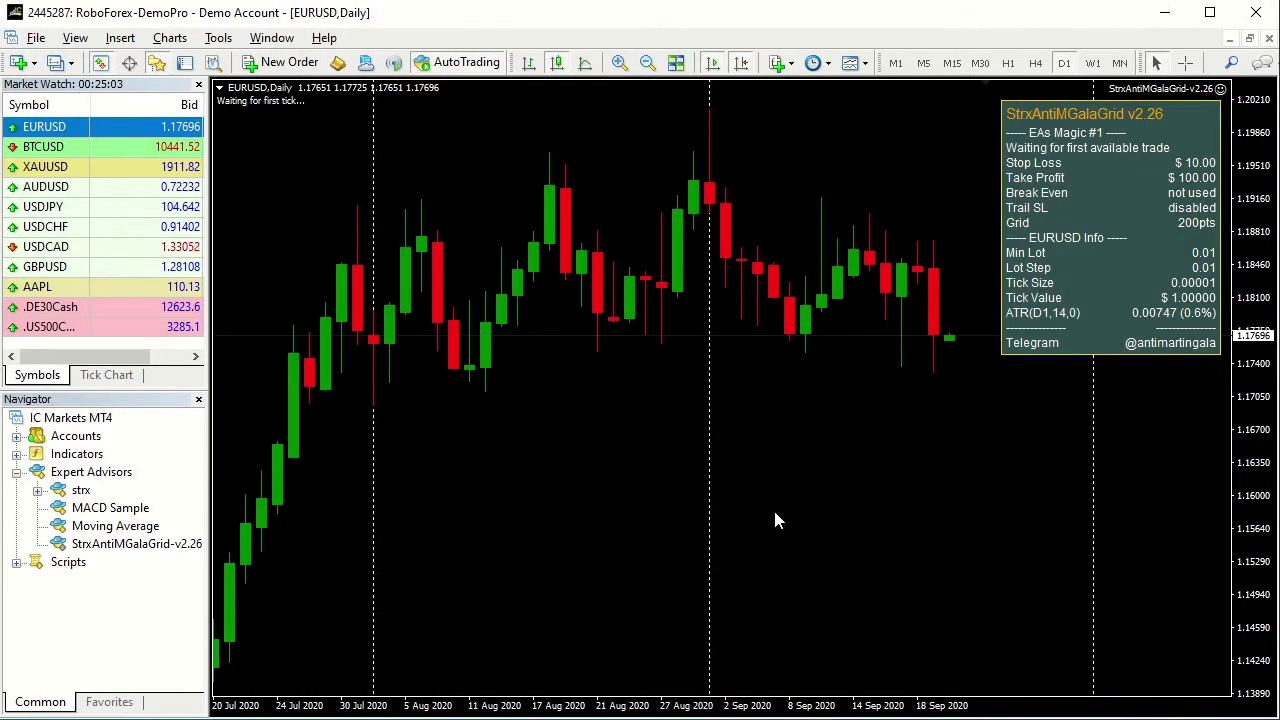
Buy 0.10 lots of EURUSD via One Click Trading, hide the panel and enable AutoTrading
click(219, 90)
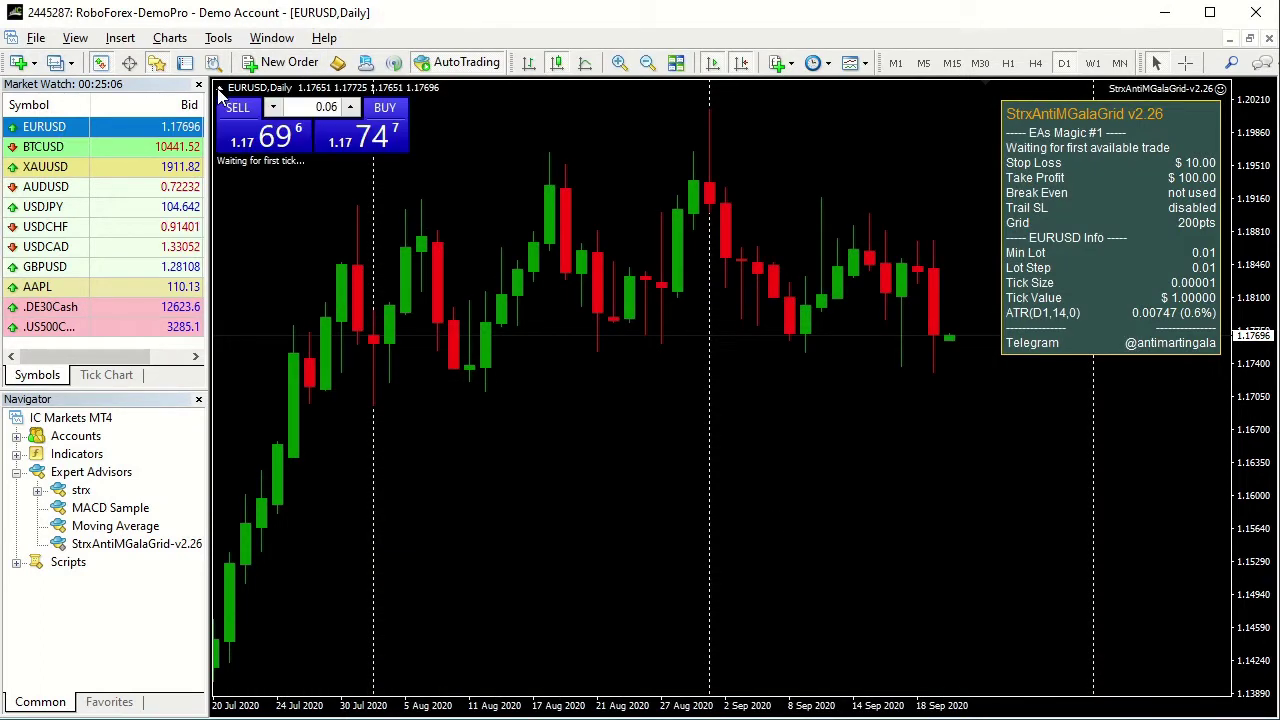
click(291, 111)
text(0.10)
click(335, 138)
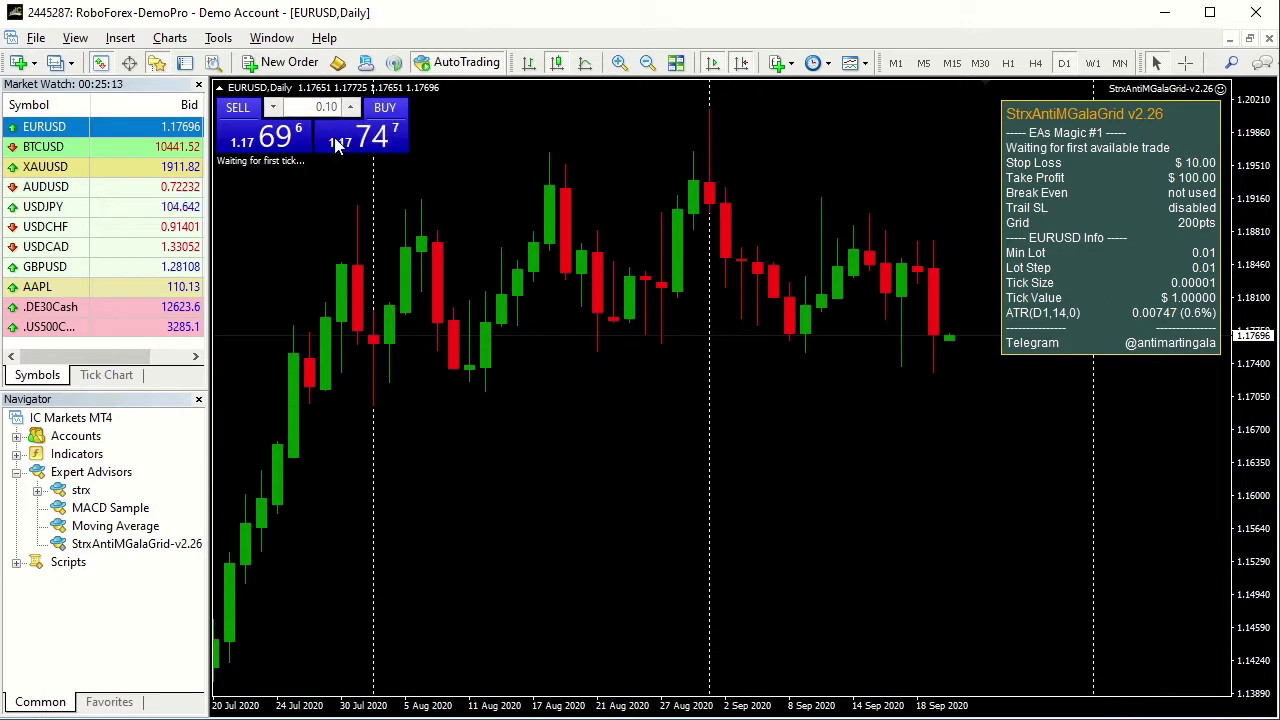
click(220, 88)
click(445, 61)
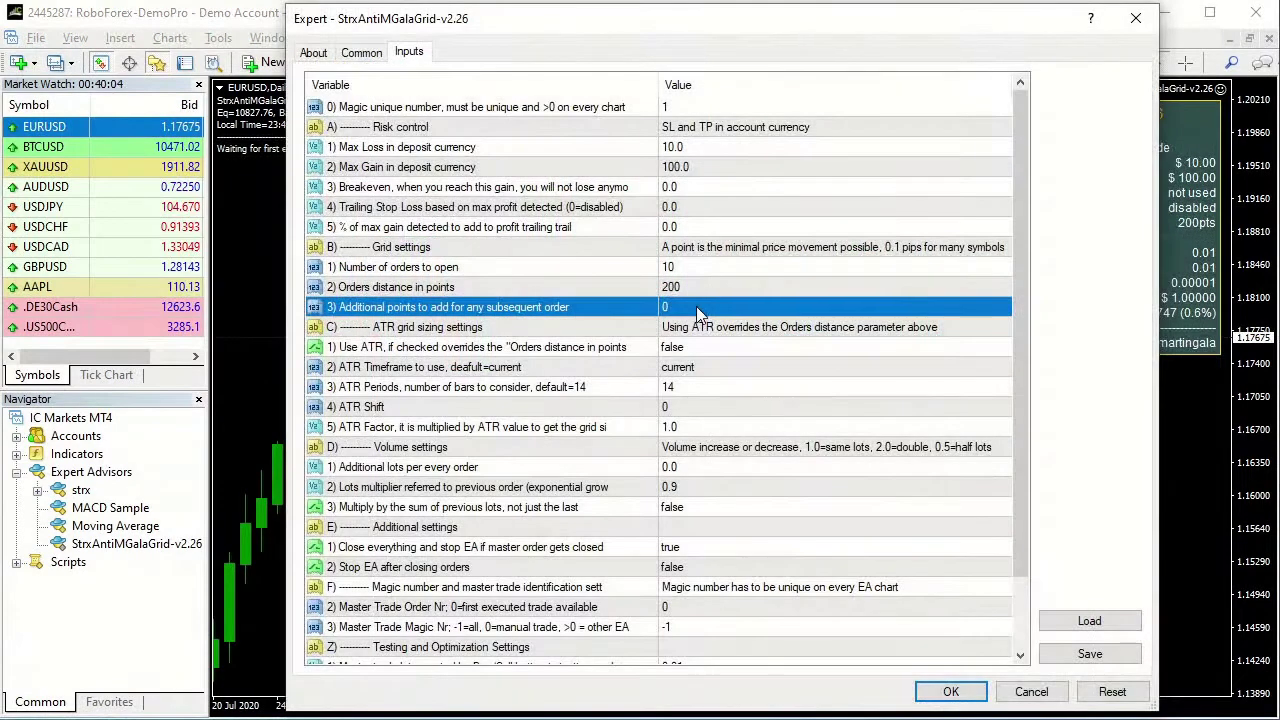
Set additional points per subsequent order to 10, apply, and open a 0.10-lot EURUSD buy
click(697, 307)
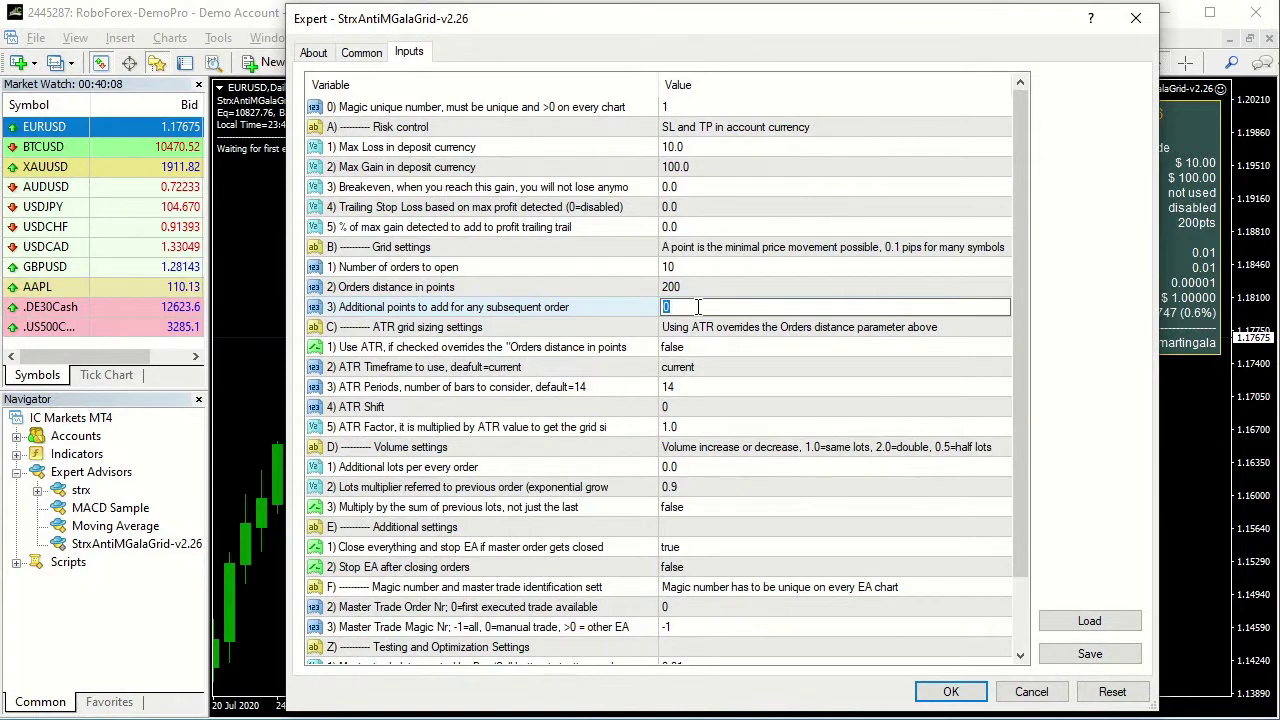
text(1)
key(Return)
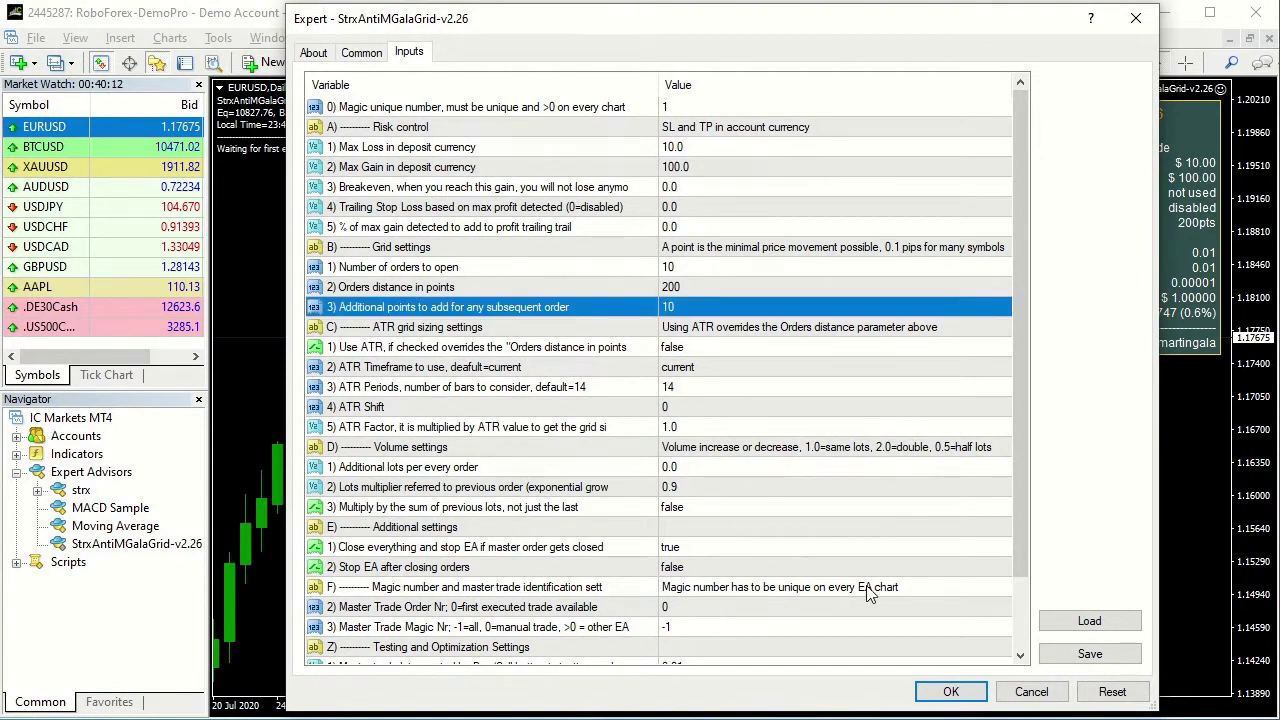
click(932, 696)
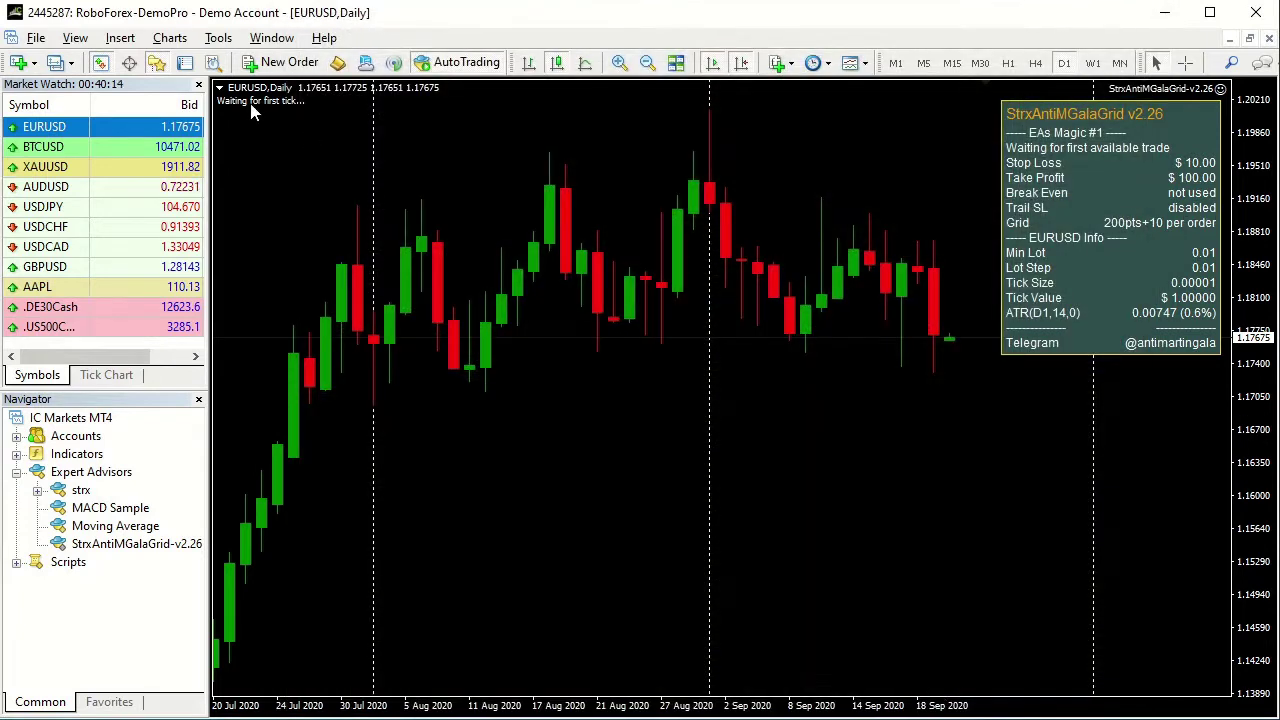
click(219, 89)
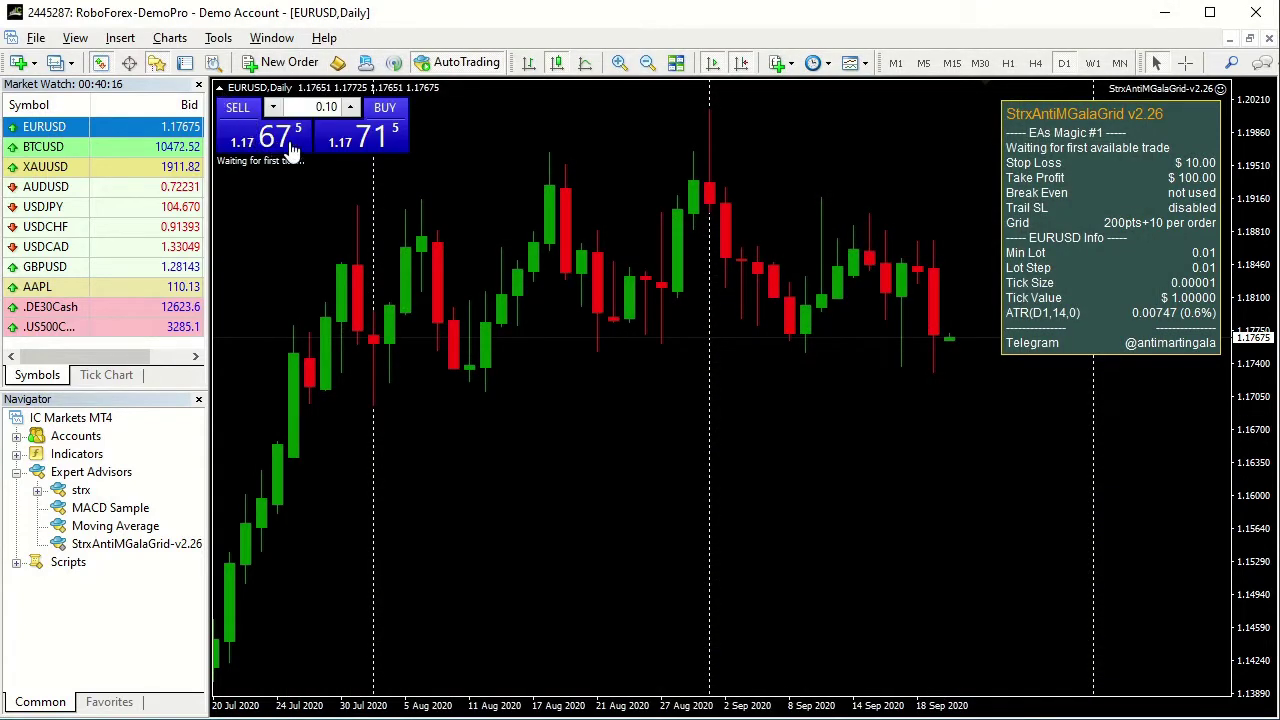
click(360, 140)
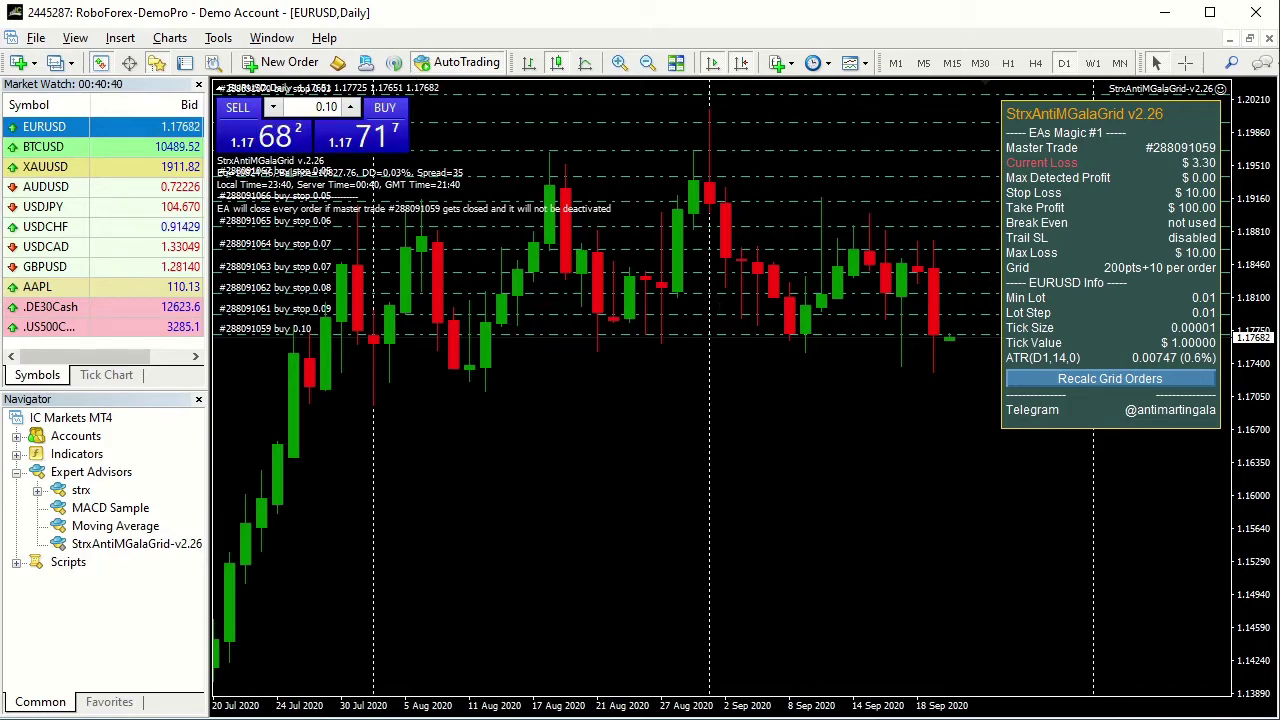
Set additional points per subsequent order to -10, apply, and open another buy to restart the grid
key(F7)
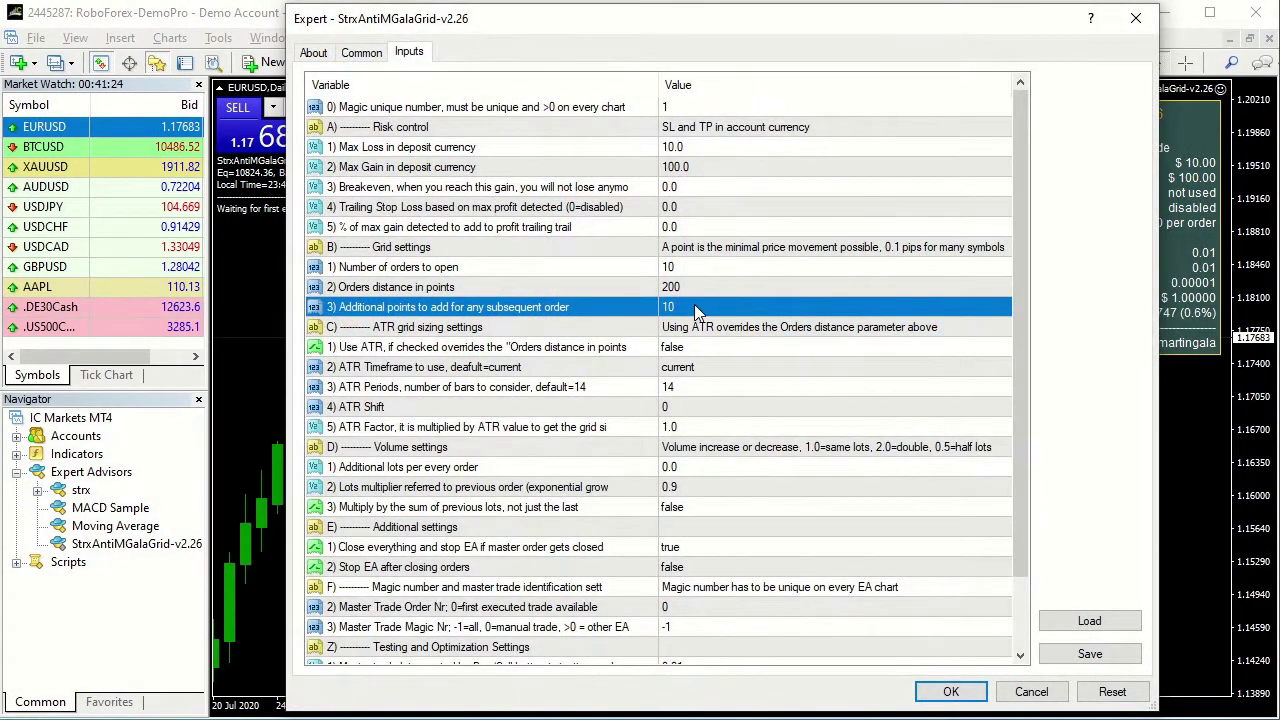
click(696, 307)
text(-10)
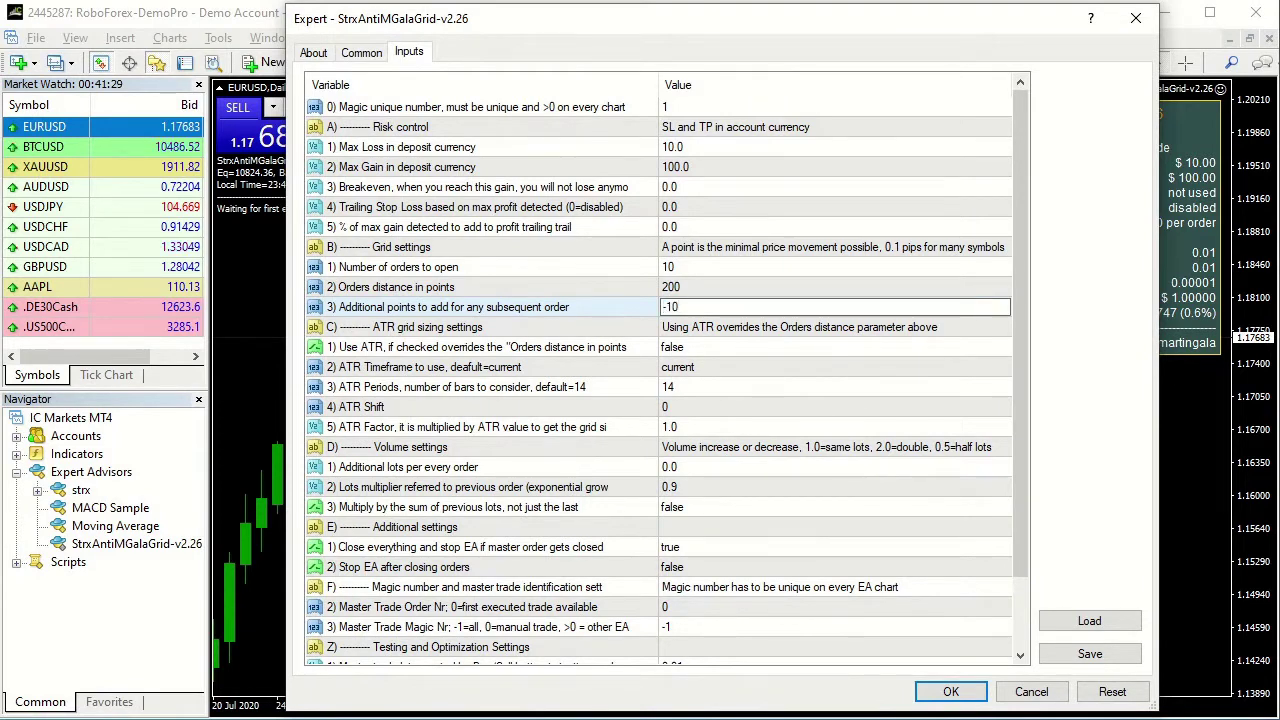
key(Return)
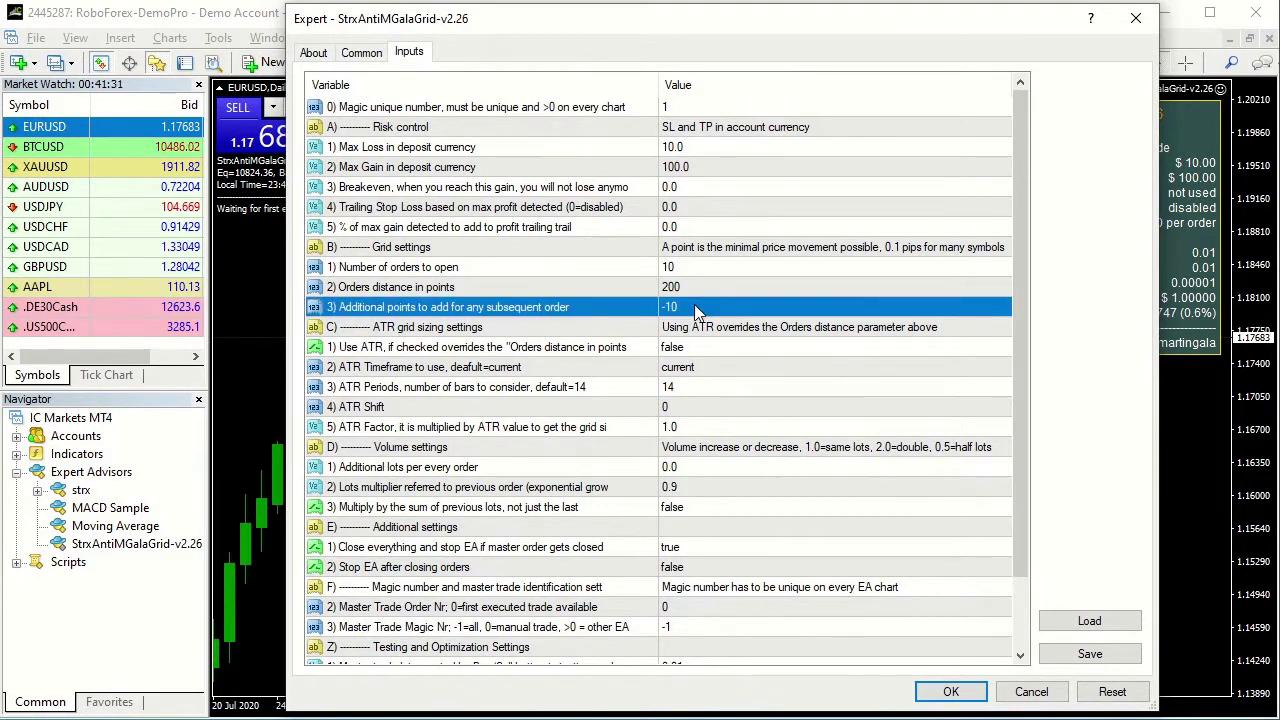
click(948, 692)
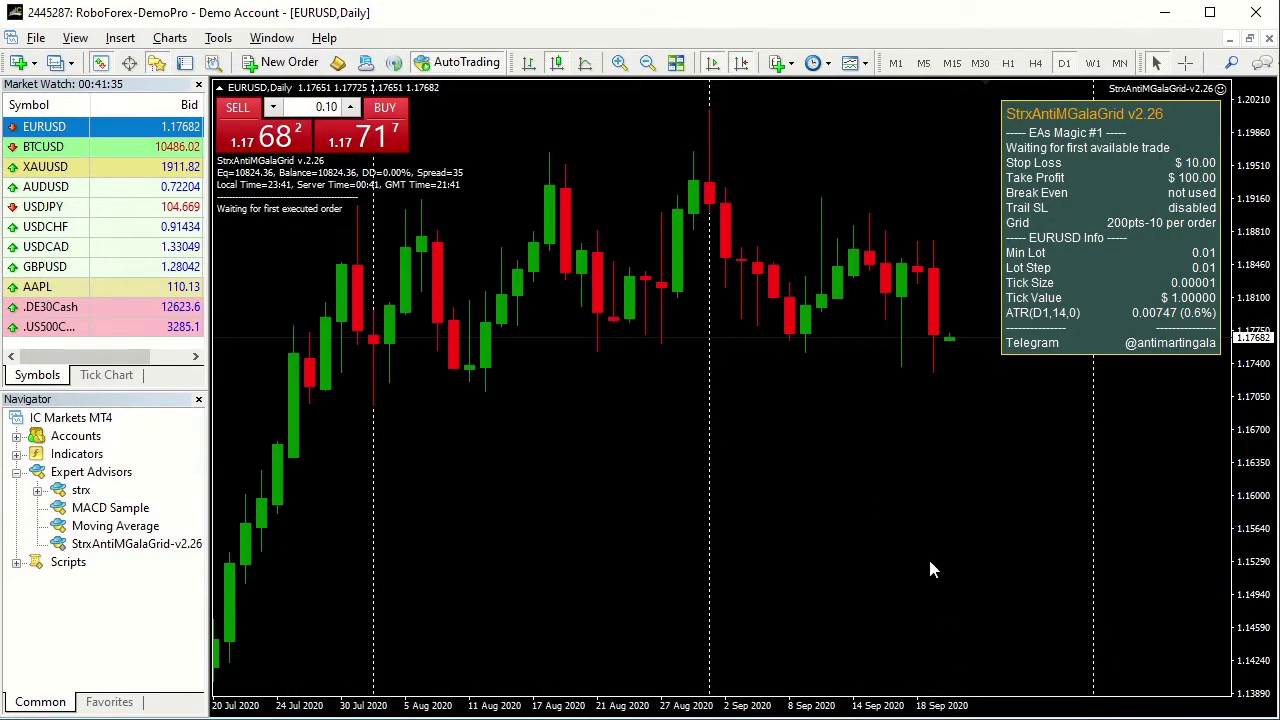
click(391, 143)
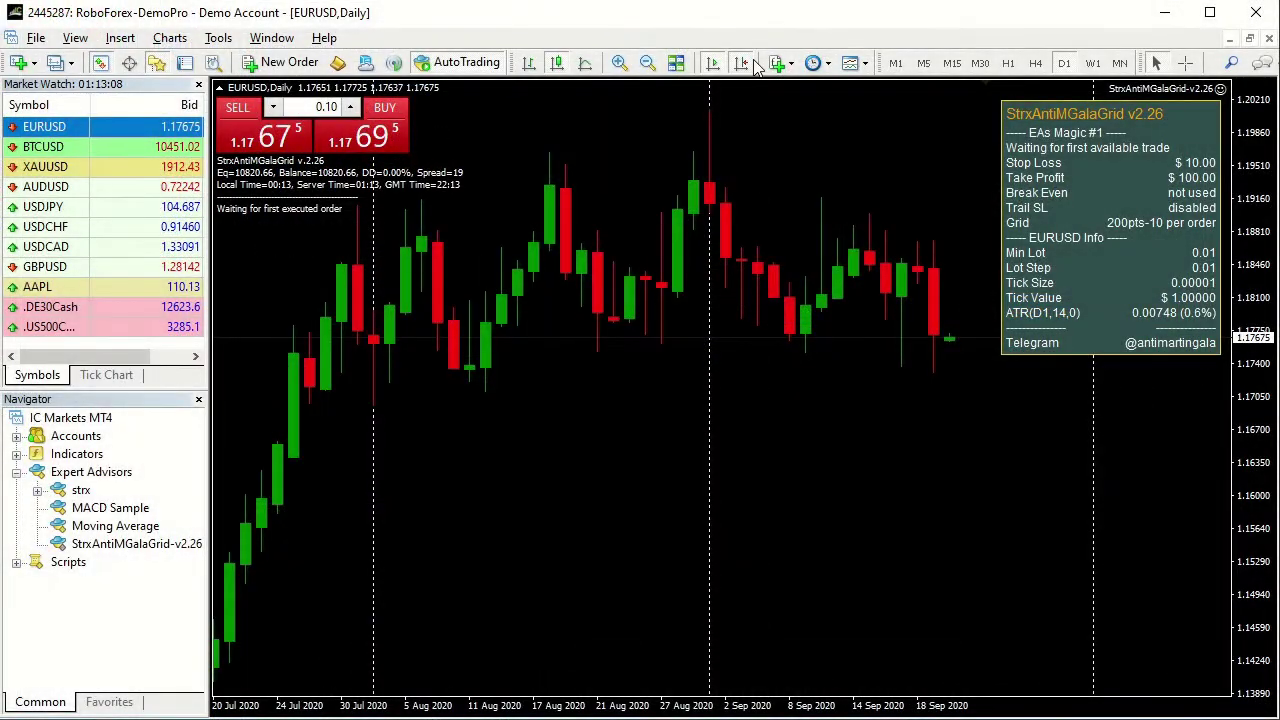
Add the Oscillators > Average True Range indicator with Period 14 to the EURUSD daily chart
click(776, 64)
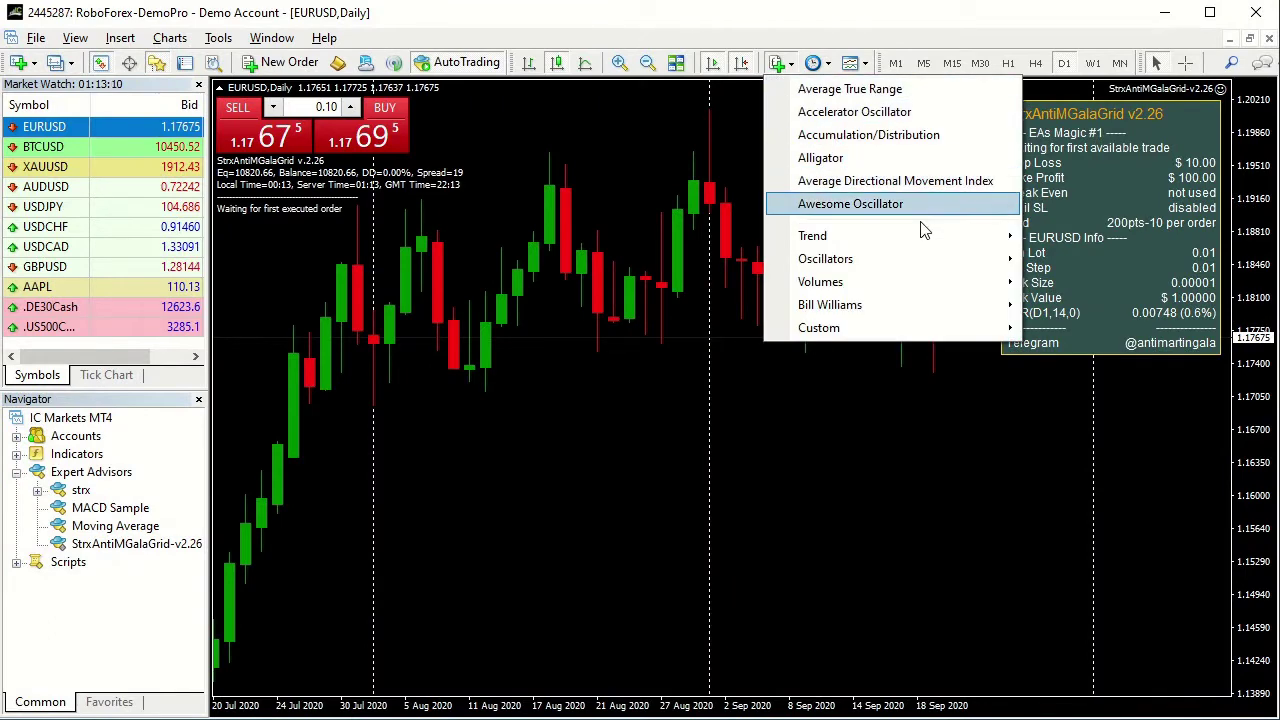
mouse_move(992, 266)
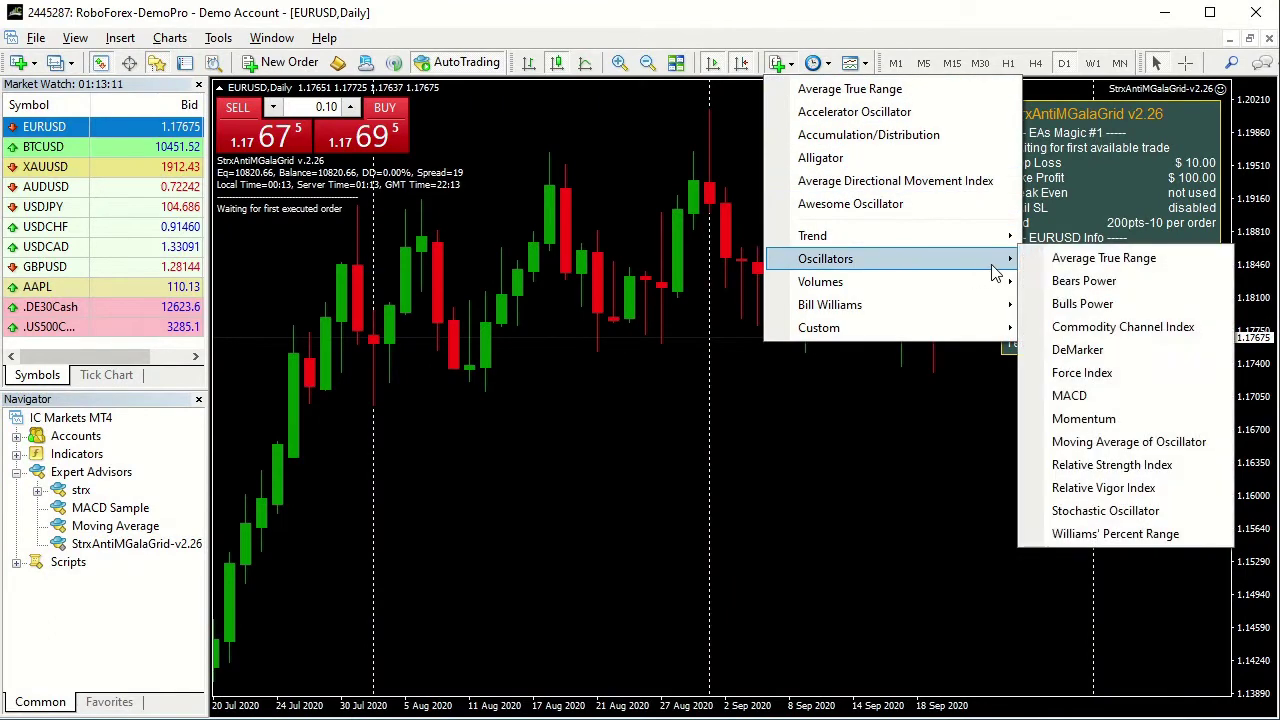
click(1088, 259)
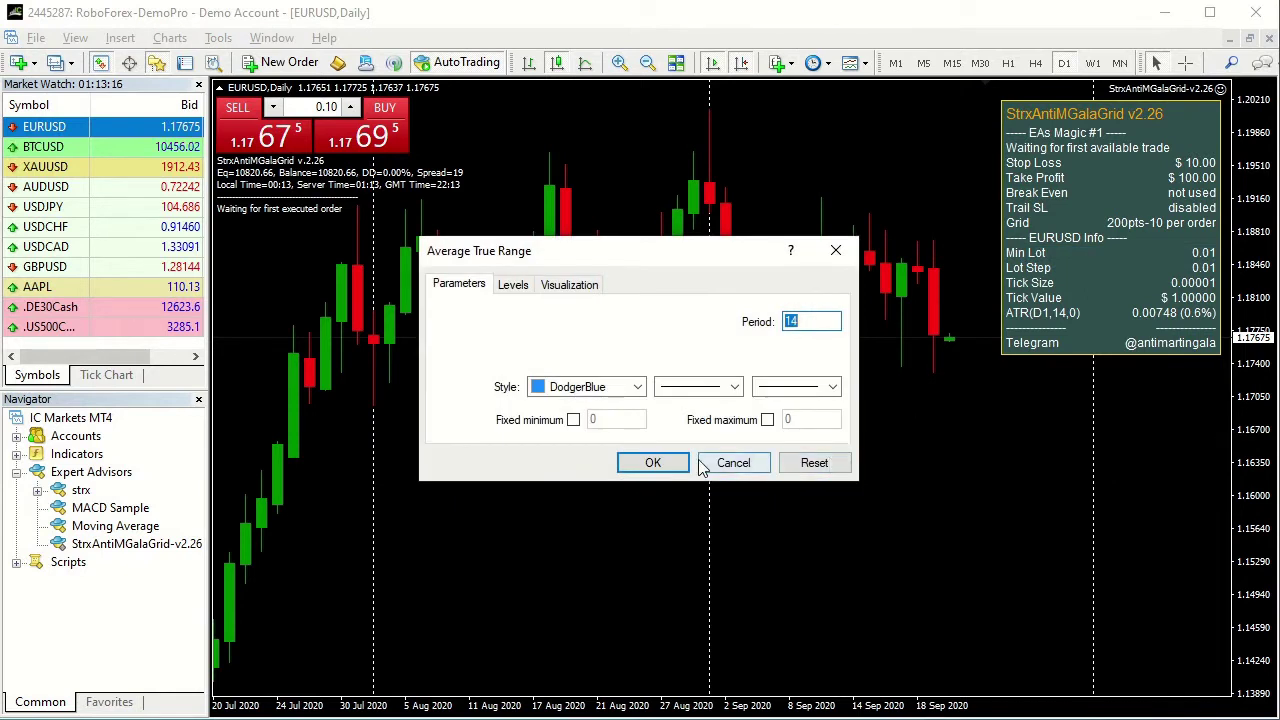
click(653, 463)
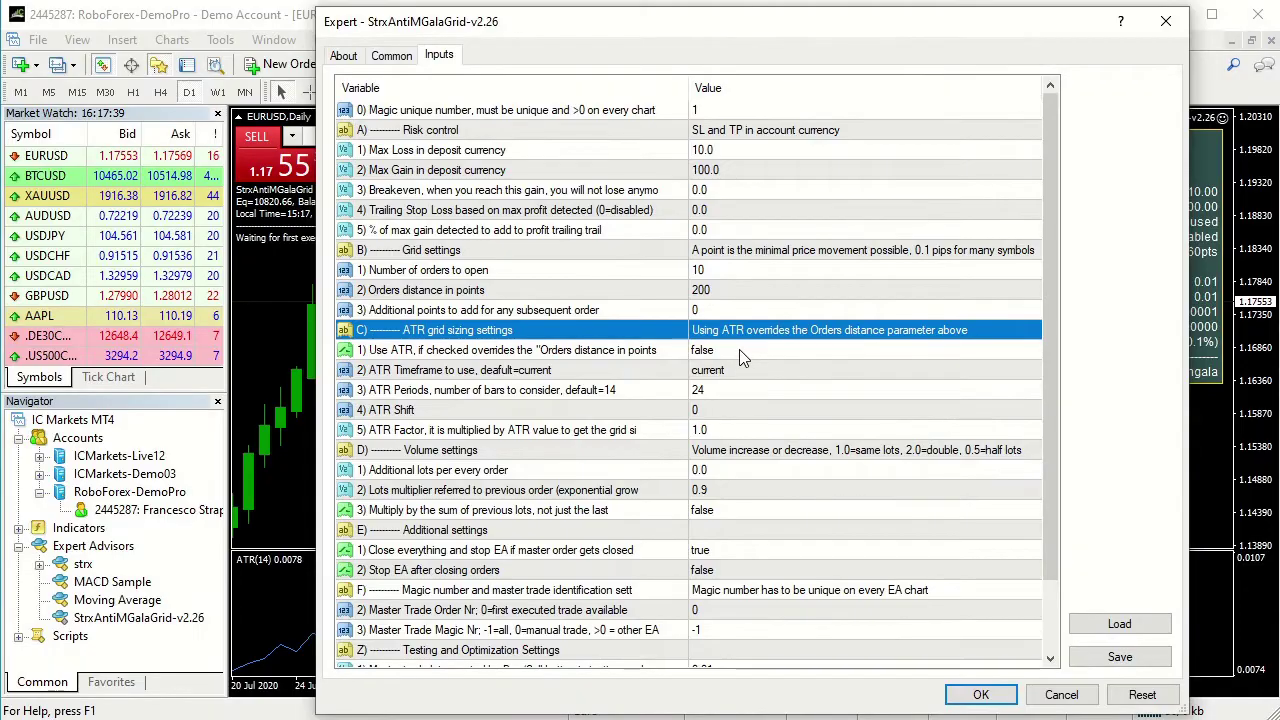
Set the EA inputs 'Use ATR' to true and 'ATR Timeframe to use' to 1 Hour
click(739, 349)
click(739, 349)
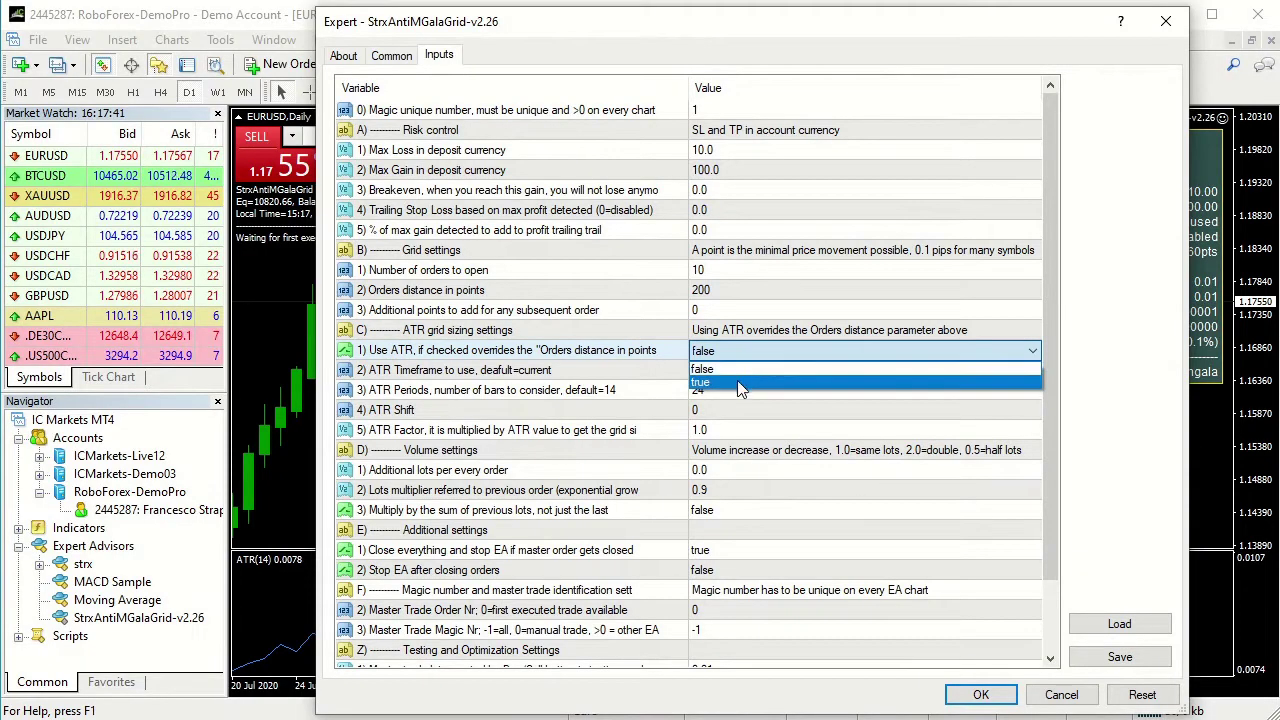
click(740, 384)
click(748, 372)
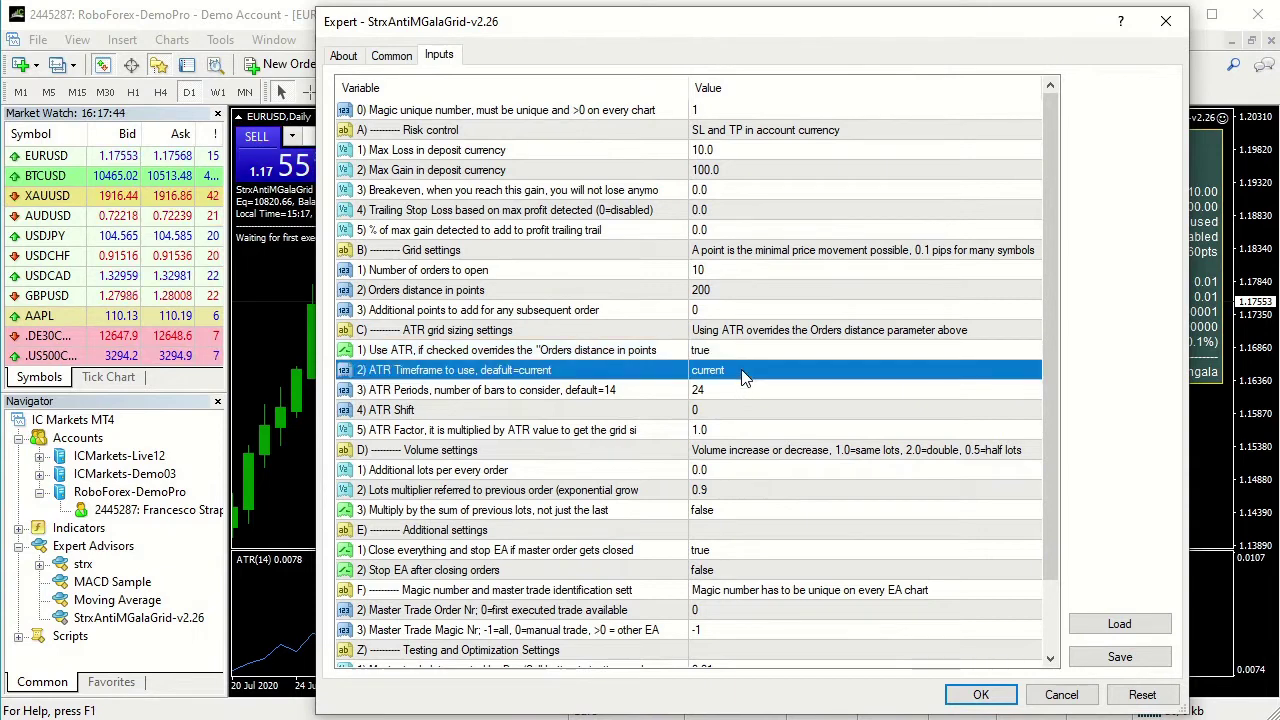
click(746, 370)
click(746, 370)
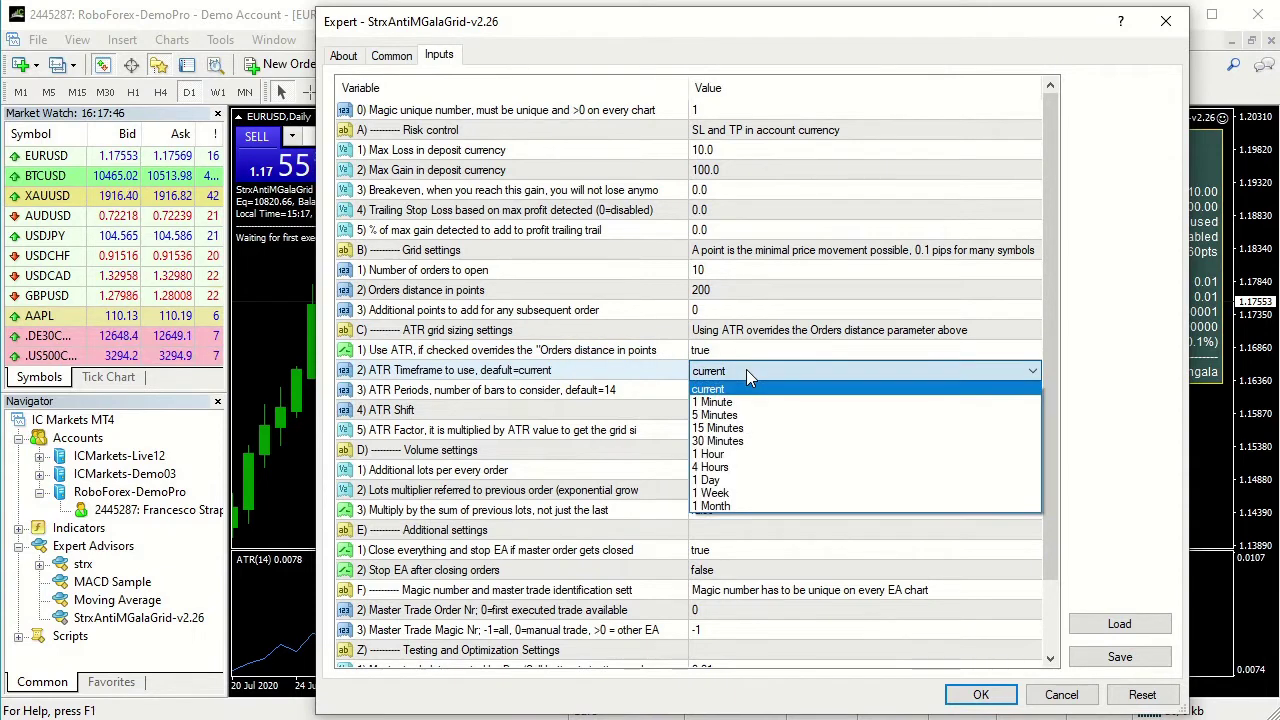
click(741, 456)
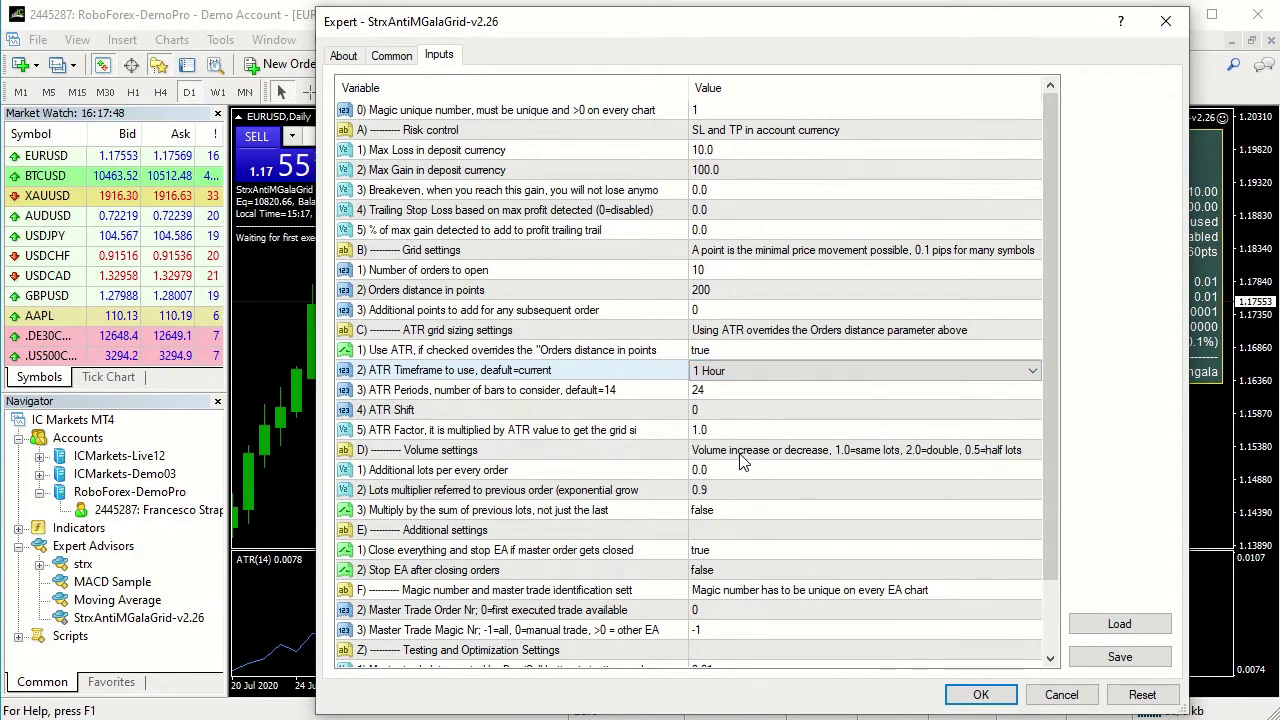
click(733, 391)
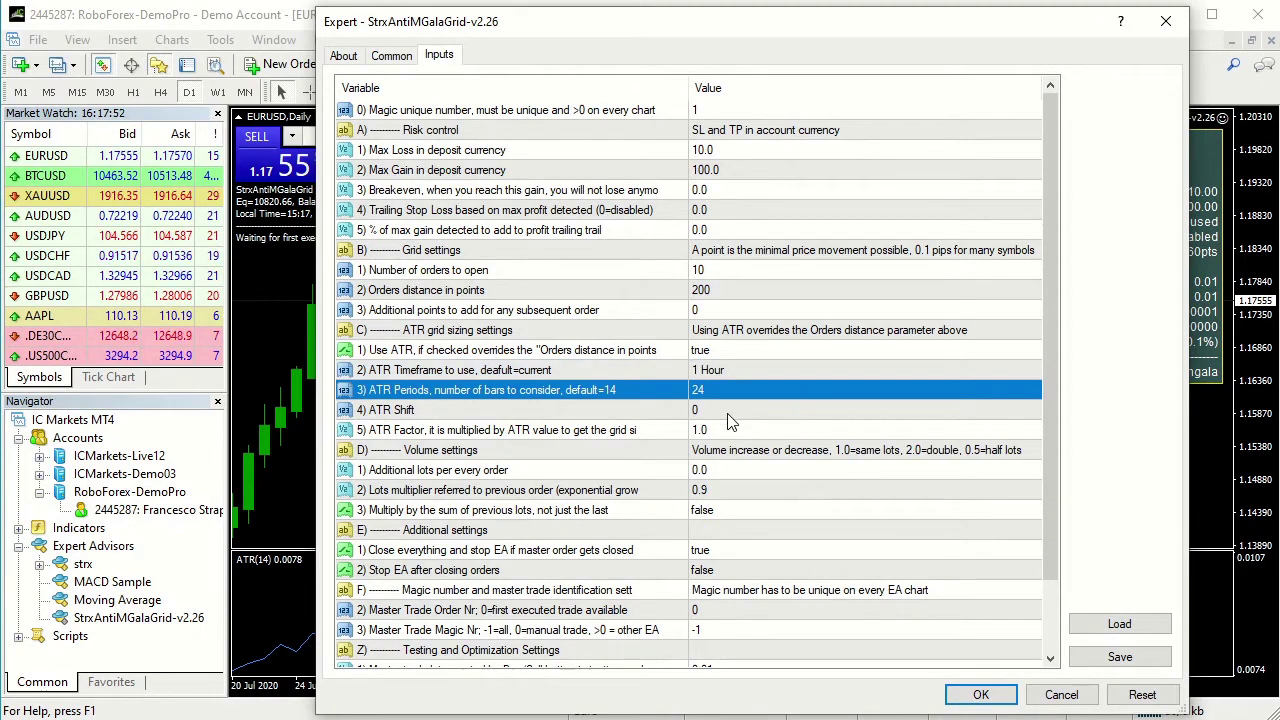